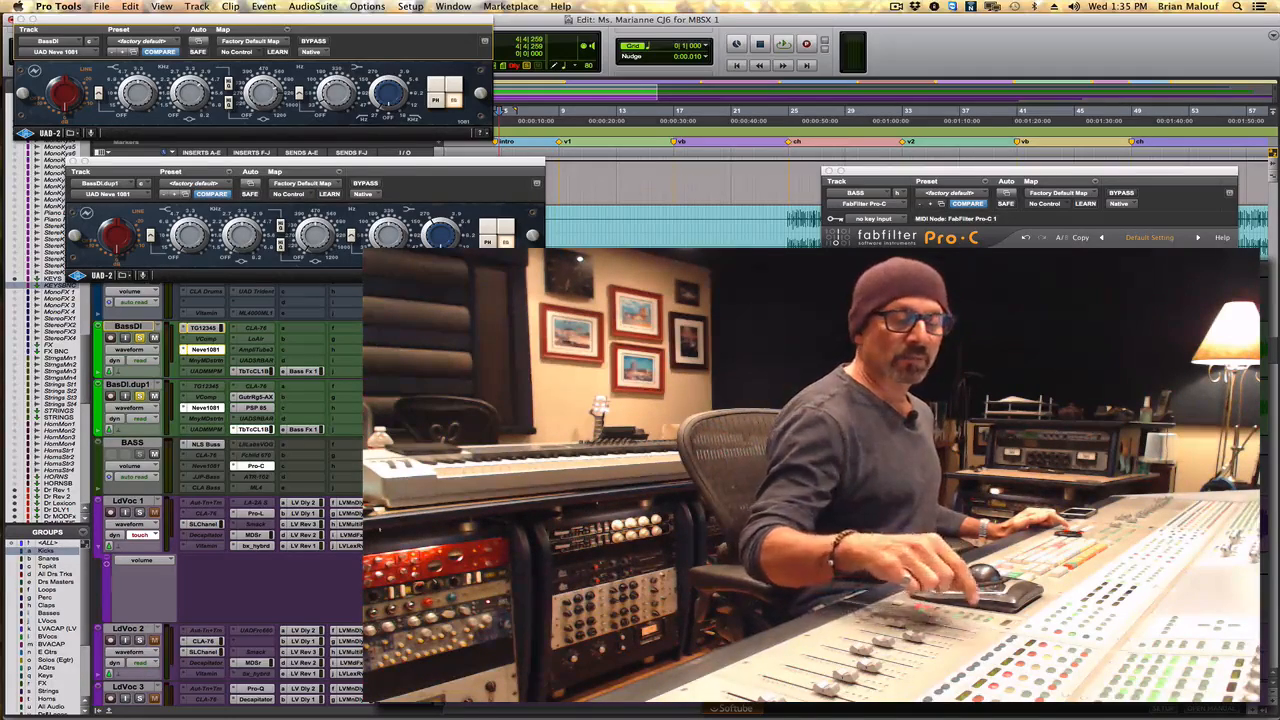
# - Close all open plug-in windows during playback and bring up only the BassDI track's UAD Neve 1081 EQ
pyautogui.press('space')
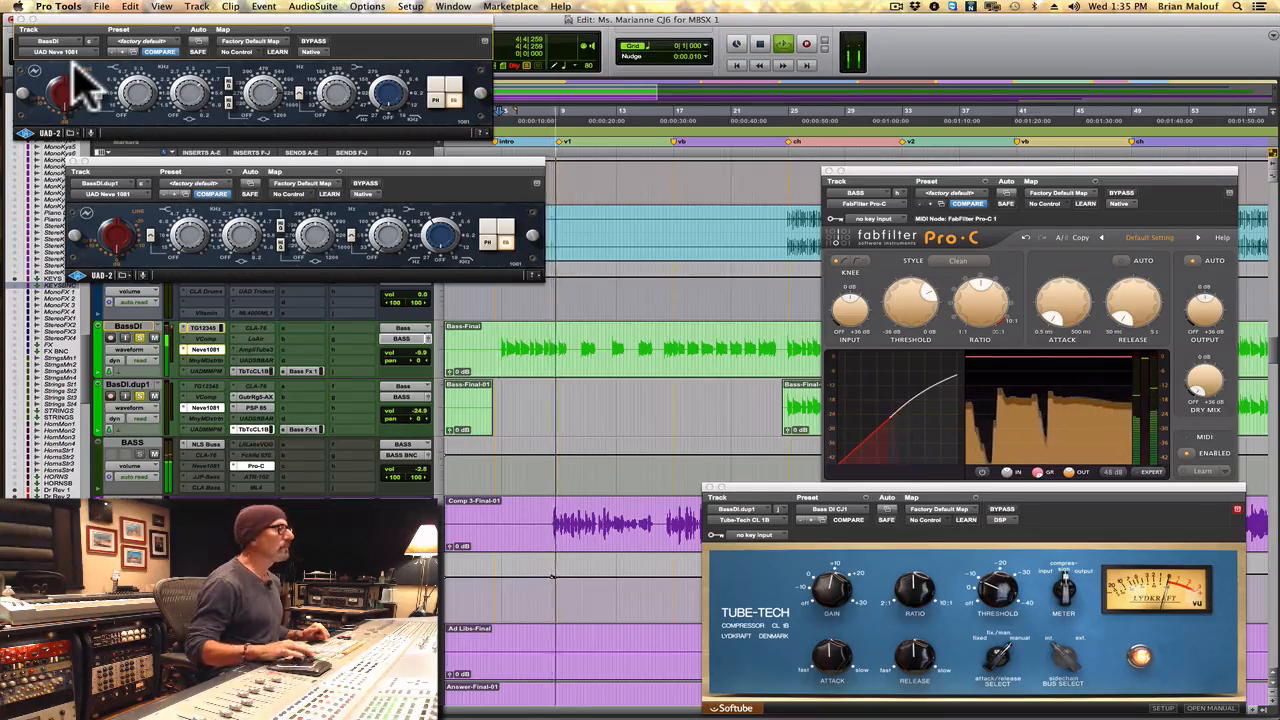
pyautogui.press('ctrl+alt+super+w')
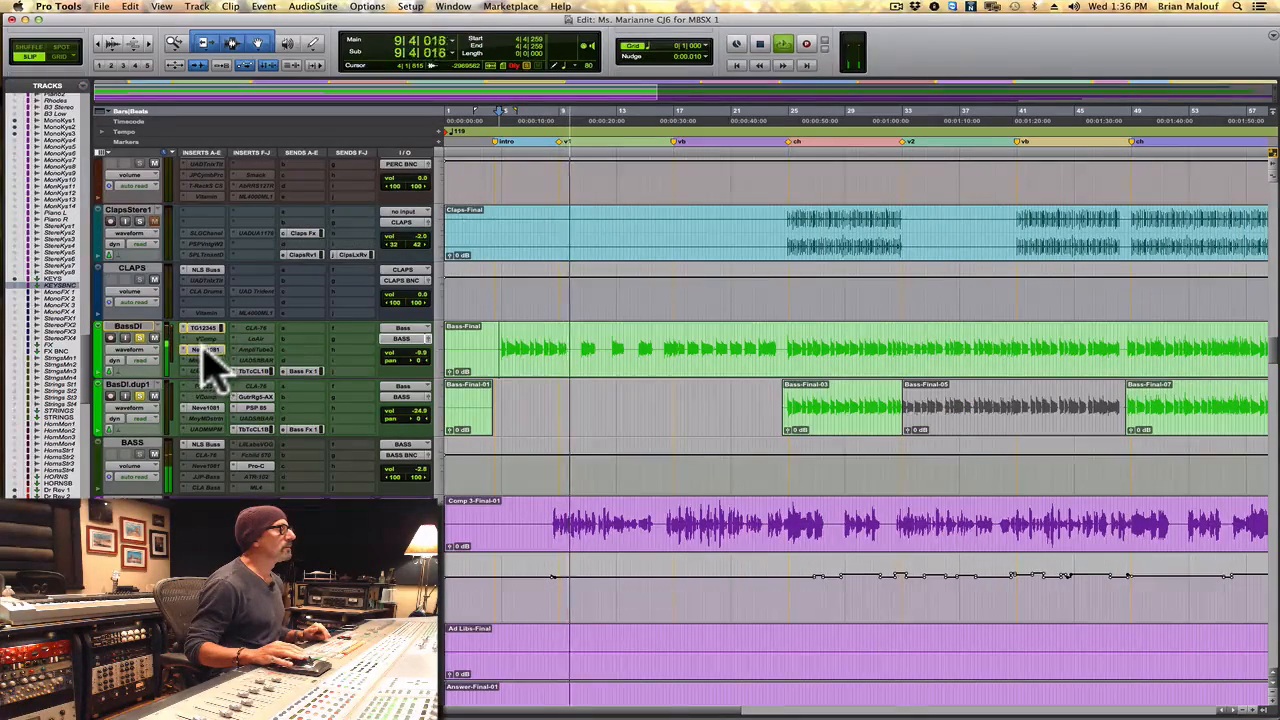
pyautogui.click(204, 351)
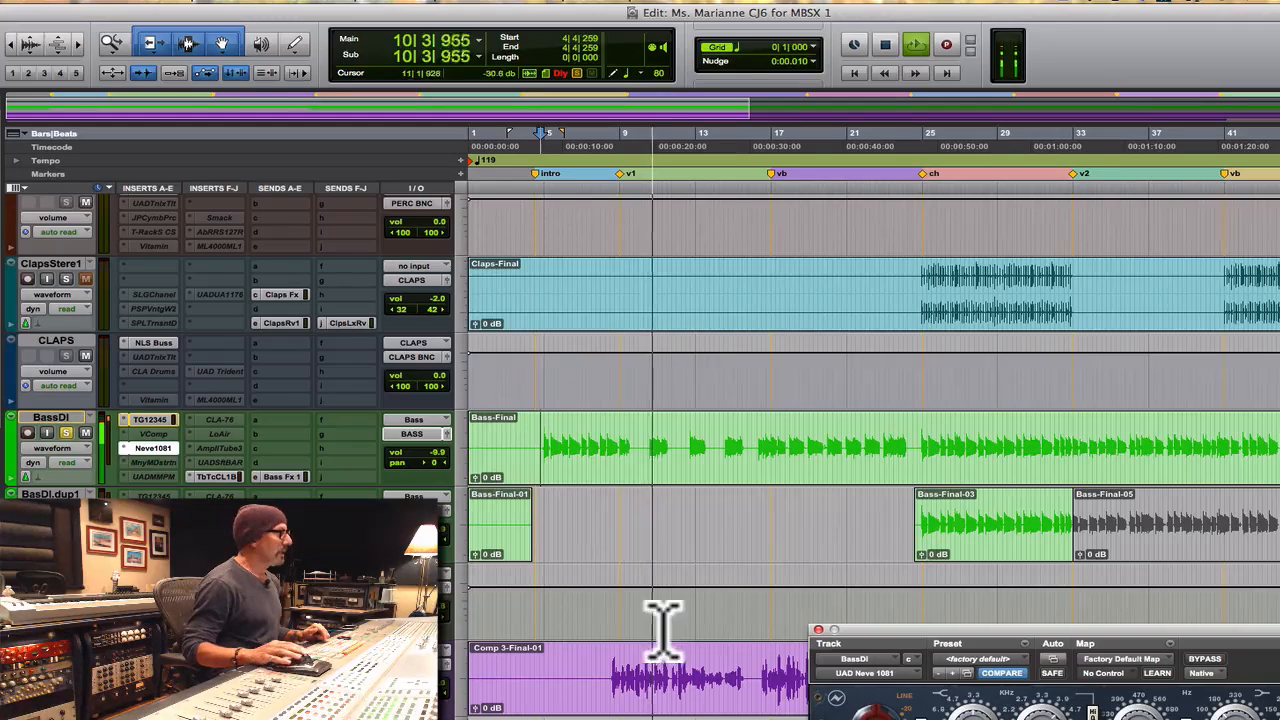
pyautogui.moveTo(1025, 640); pyautogui.dragTo(845, 335)
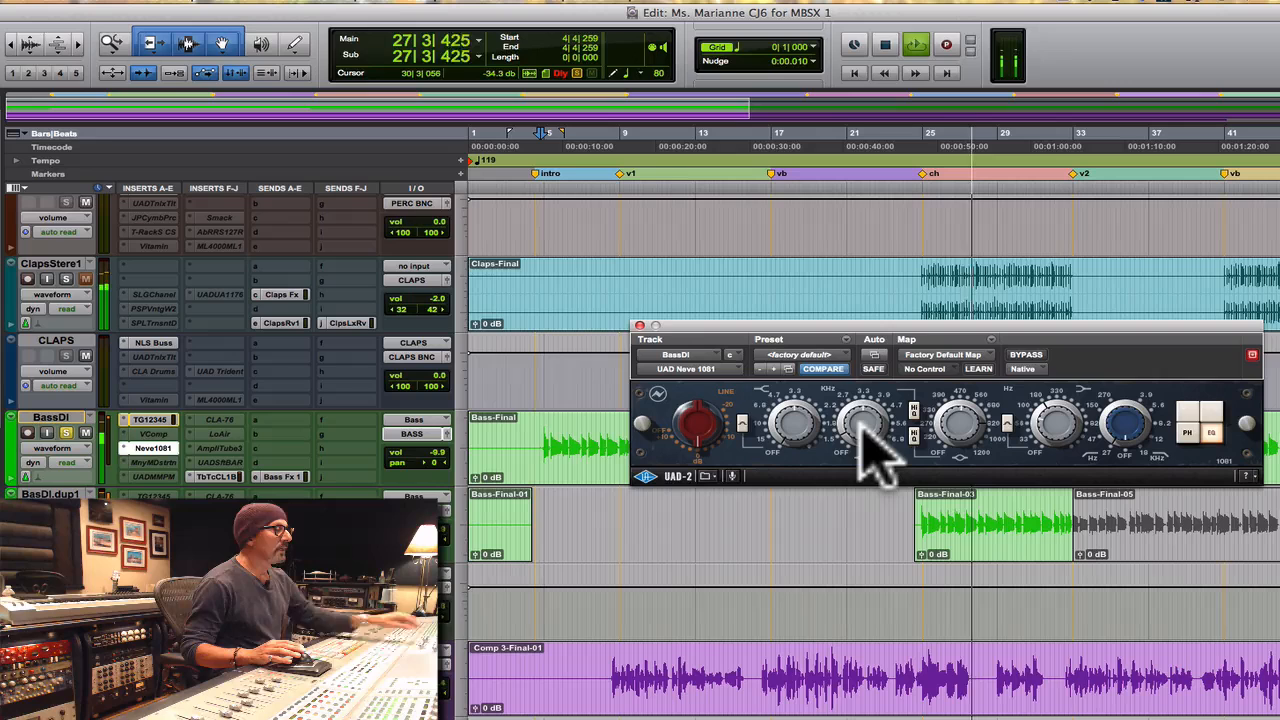
pyautogui.press('space')
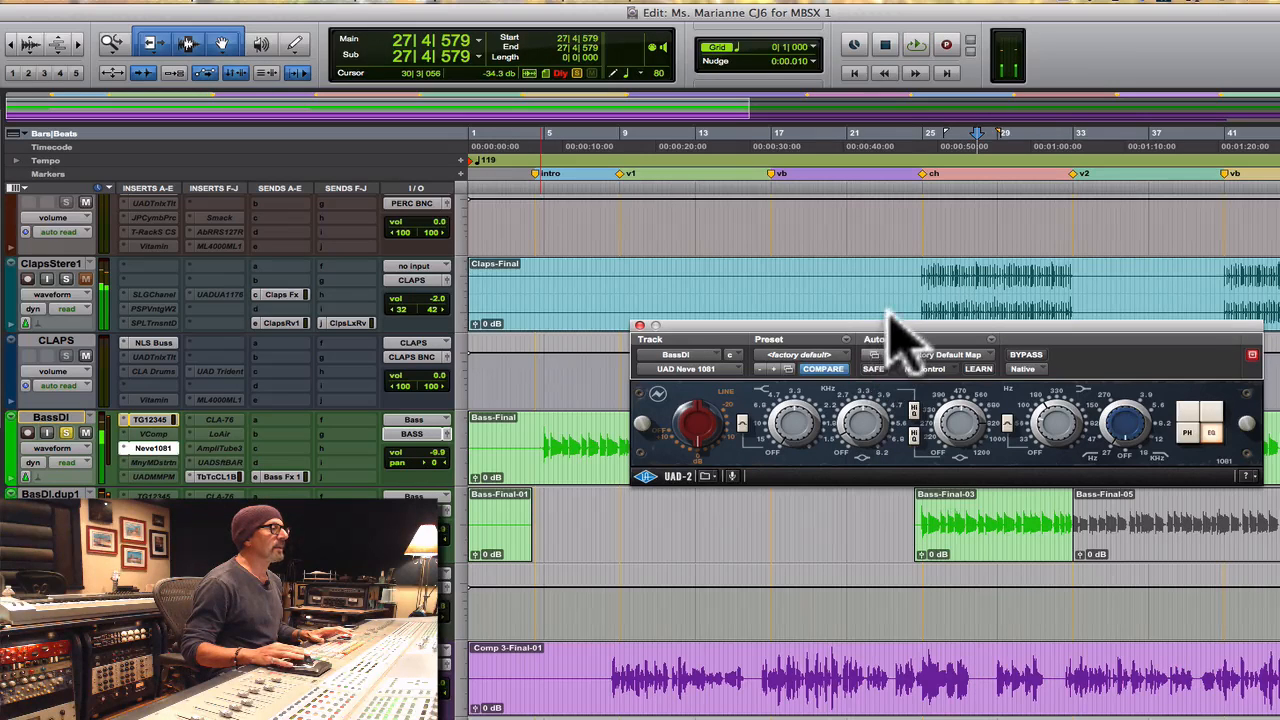
# - Play the bass from the start of its intro waveform with the BassDI Neve 1081 EQ placed above the bass clips
pyautogui.moveTo(897, 343); pyautogui.dragTo(846, 240)
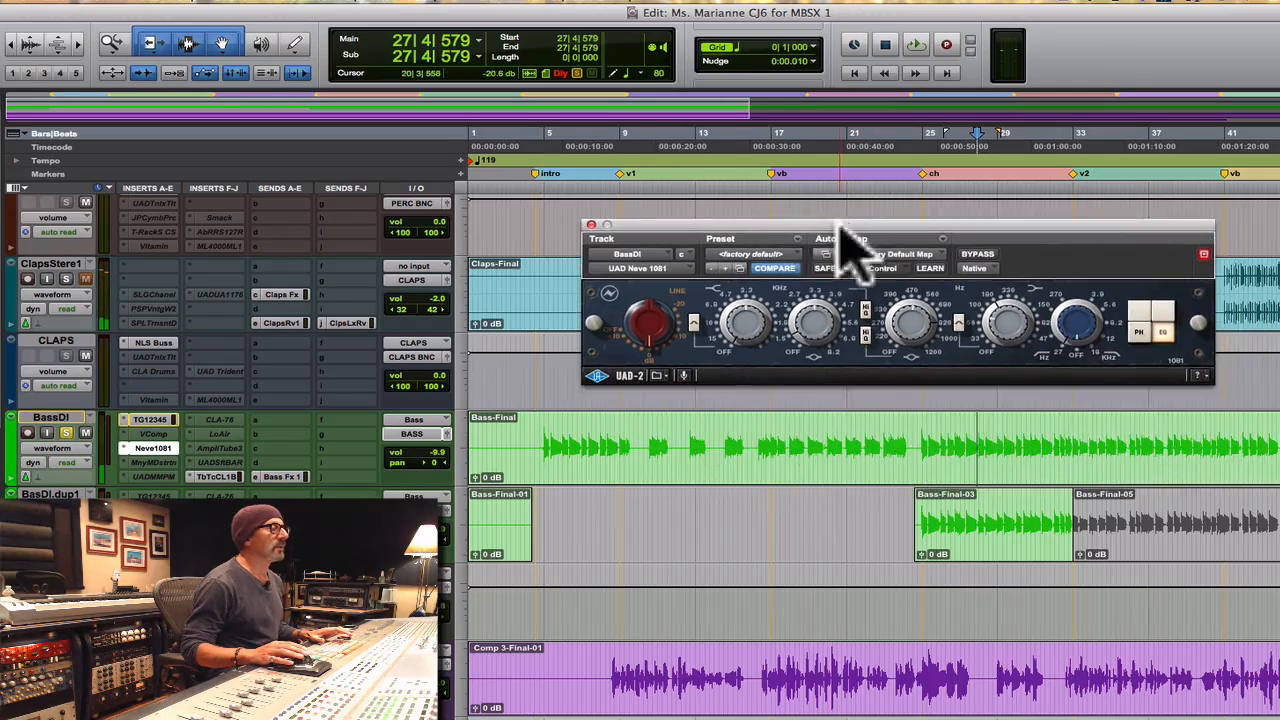
pyautogui.click(543, 447)
pyautogui.press('space')
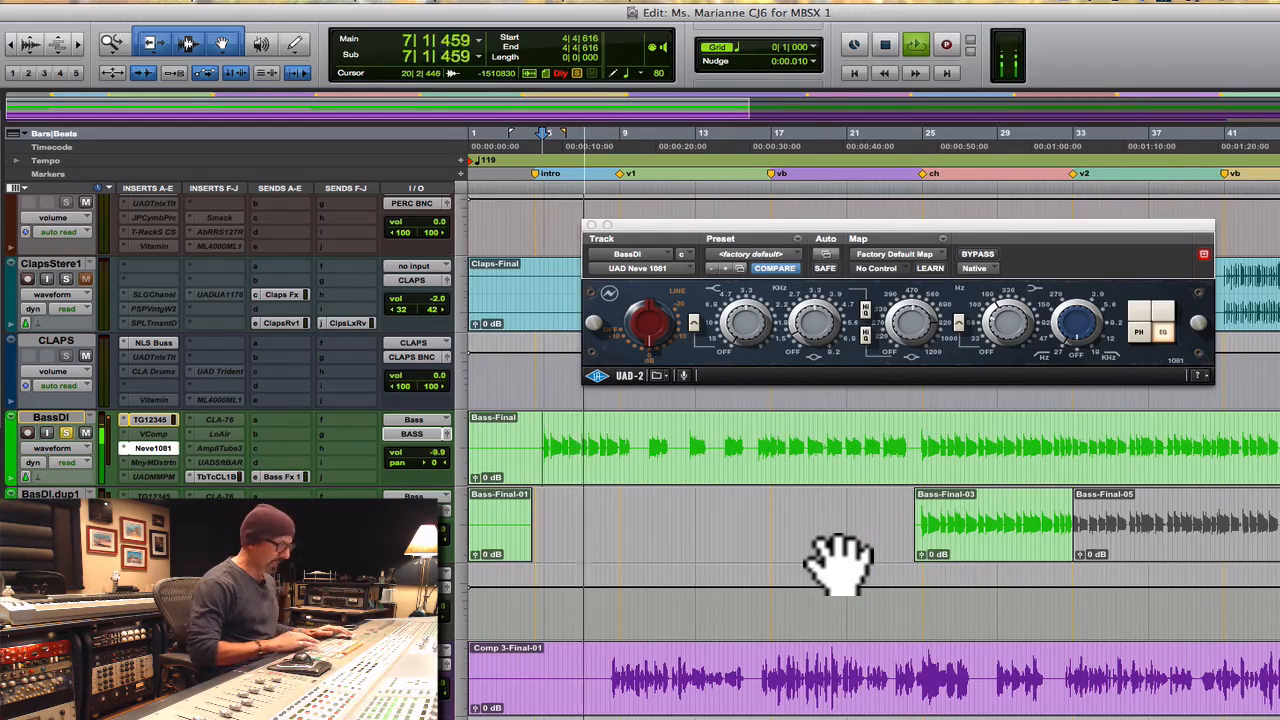
pyautogui.press('r')
pyautogui.press('t')
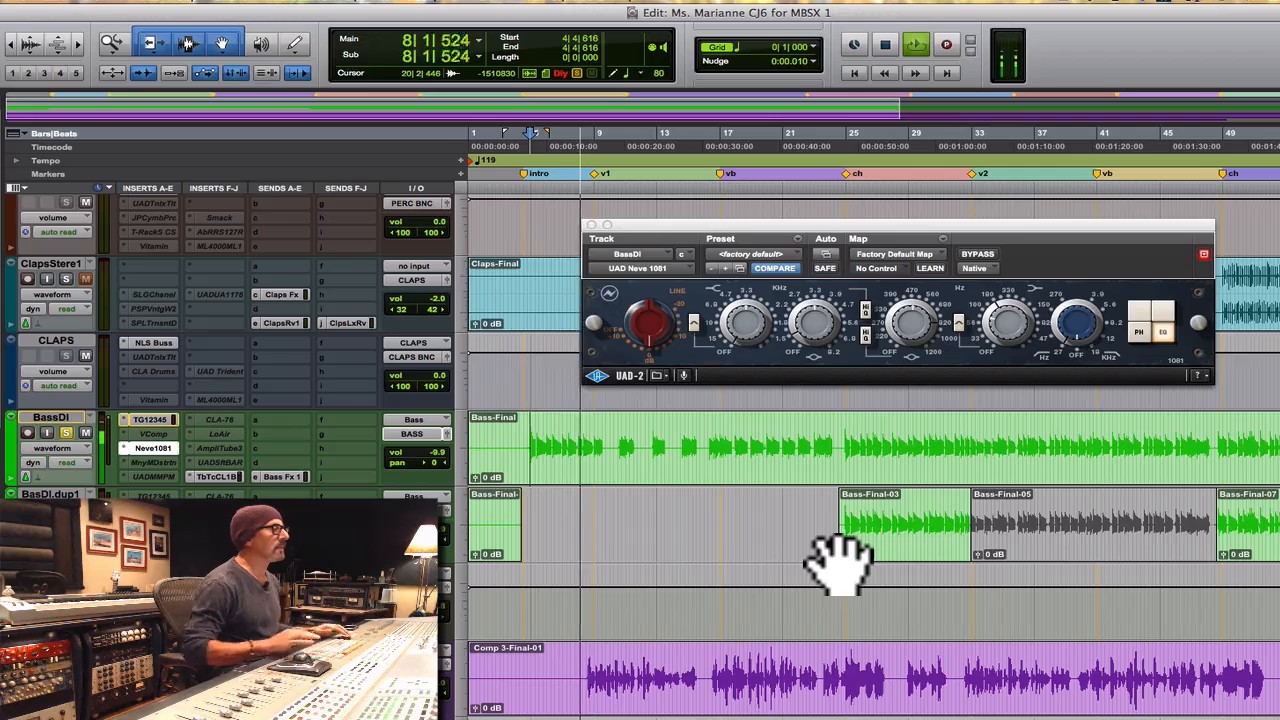
pyautogui.click(160, 449)
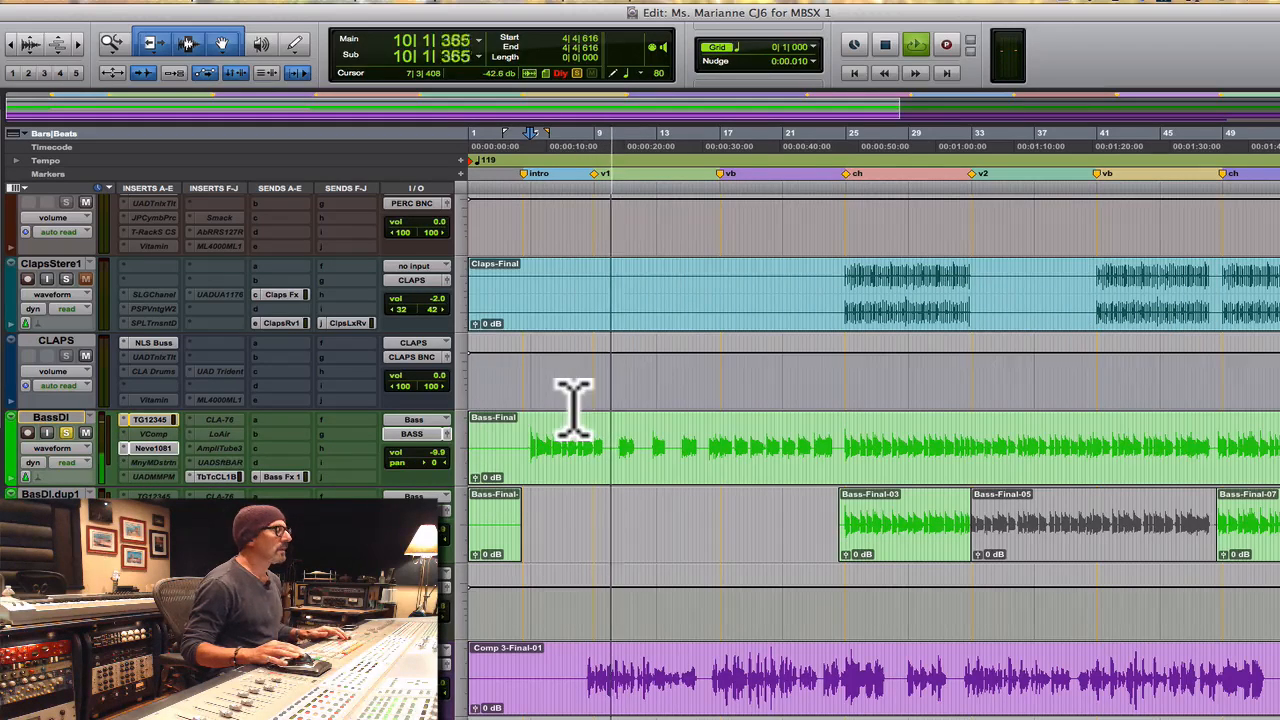
pyautogui.click(153, 449)
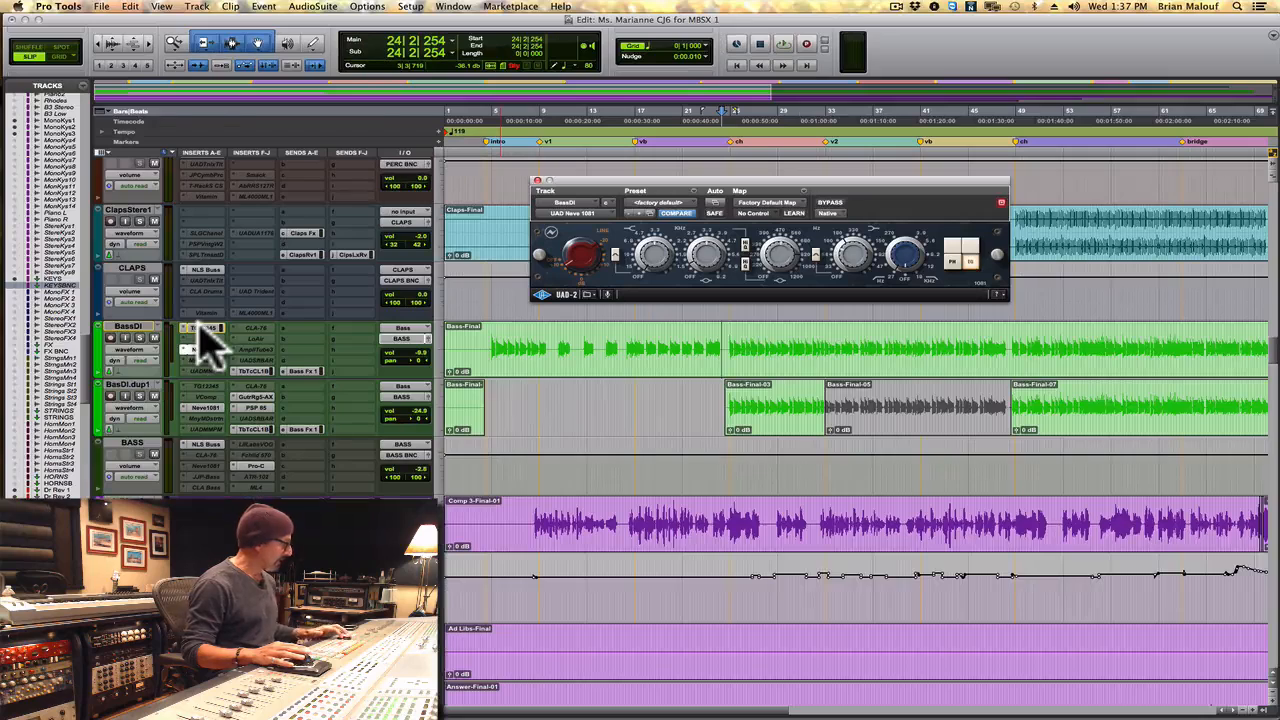
# - Inspect the BassDI track's Abbey Road TG12345 settings and close that plug-in
pyautogui.click(199, 330)
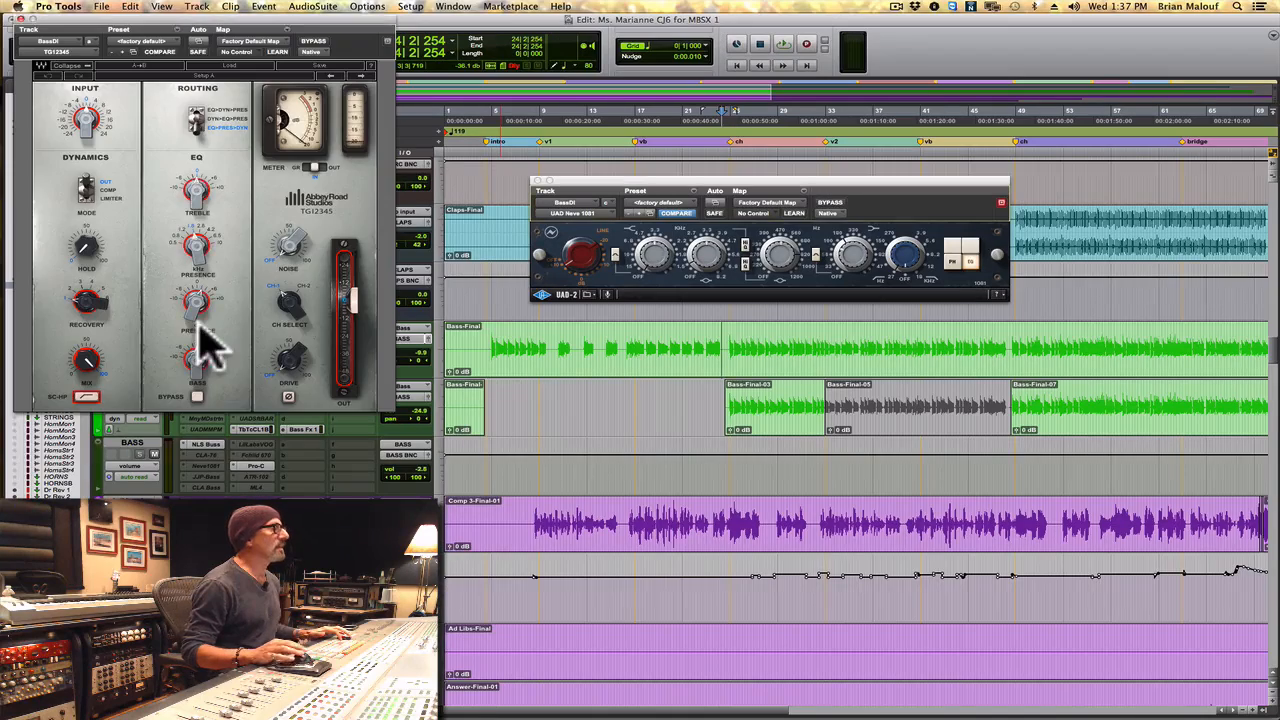
pyautogui.moveTo(266, 20); pyautogui.dragTo(346, 18)
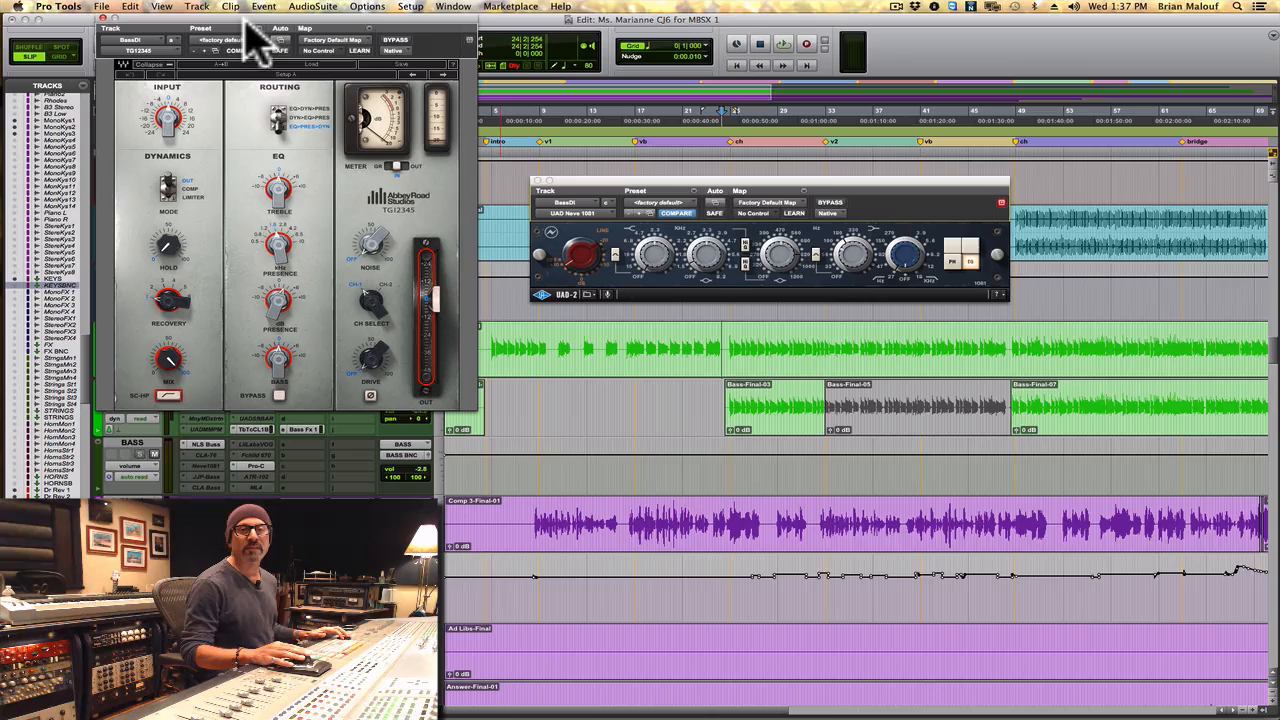
pyautogui.click(102, 20)
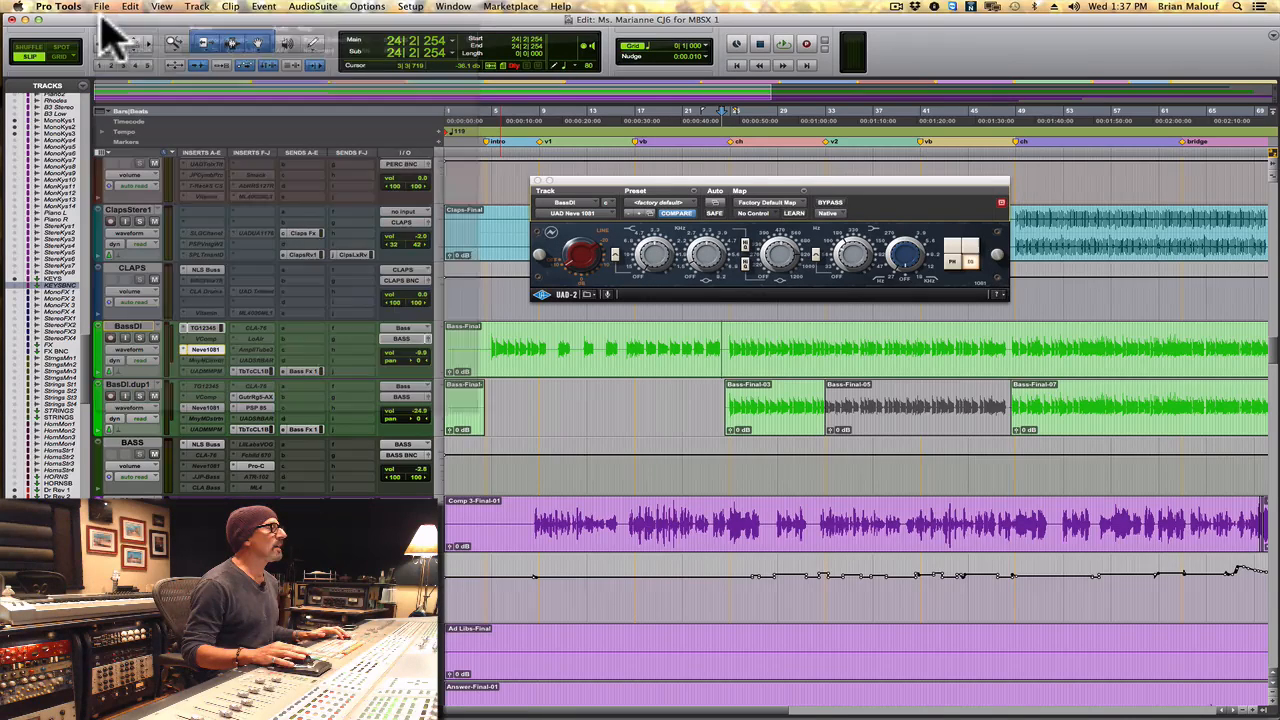
# - Show the Tube-Tech CL 1B compressors of BassDI and BassDI.dup1 together, with the BassDI one underneath
pyautogui.click(248, 371)
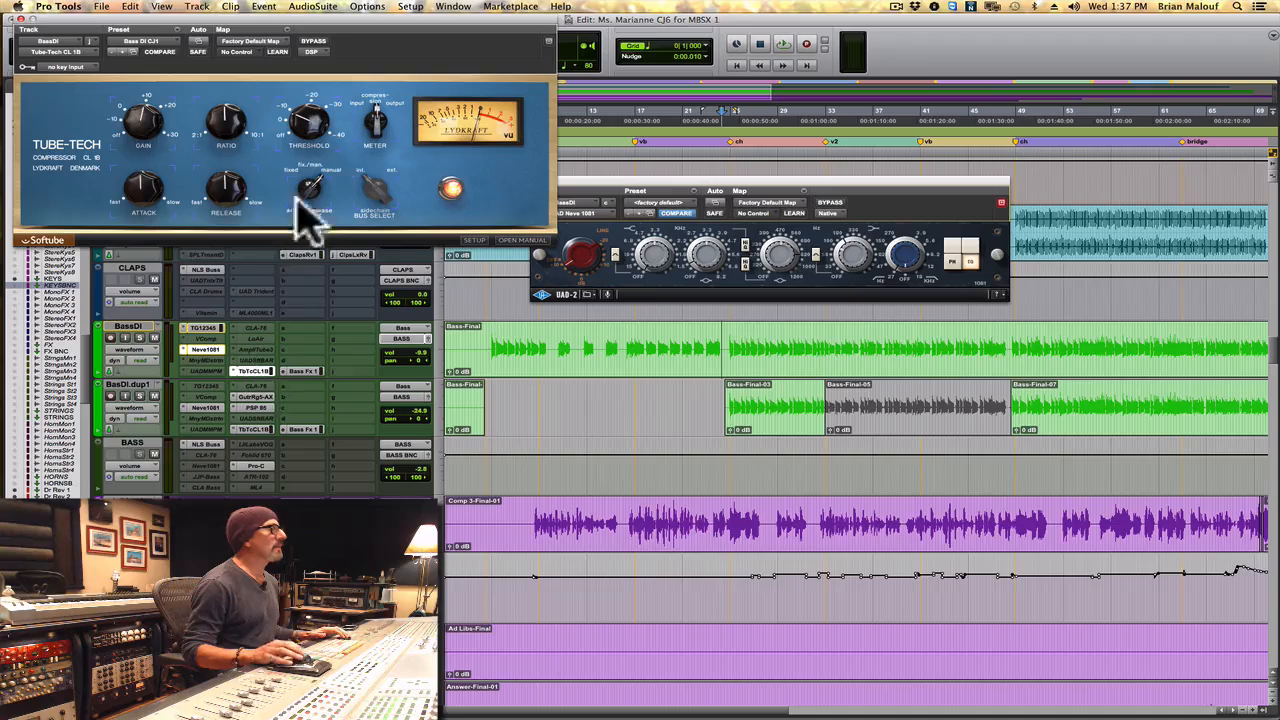
pyautogui.moveTo(343, 20); pyautogui.dragTo(851, 341)
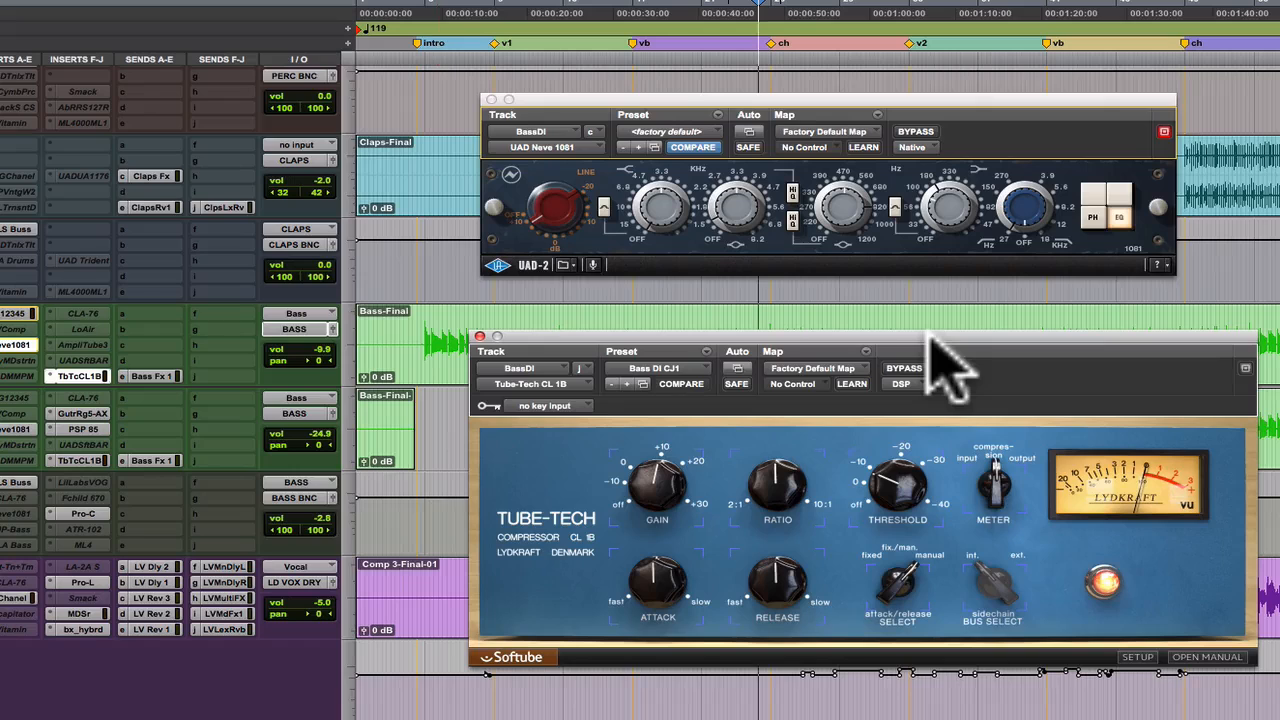
pyautogui.click(652, 379)
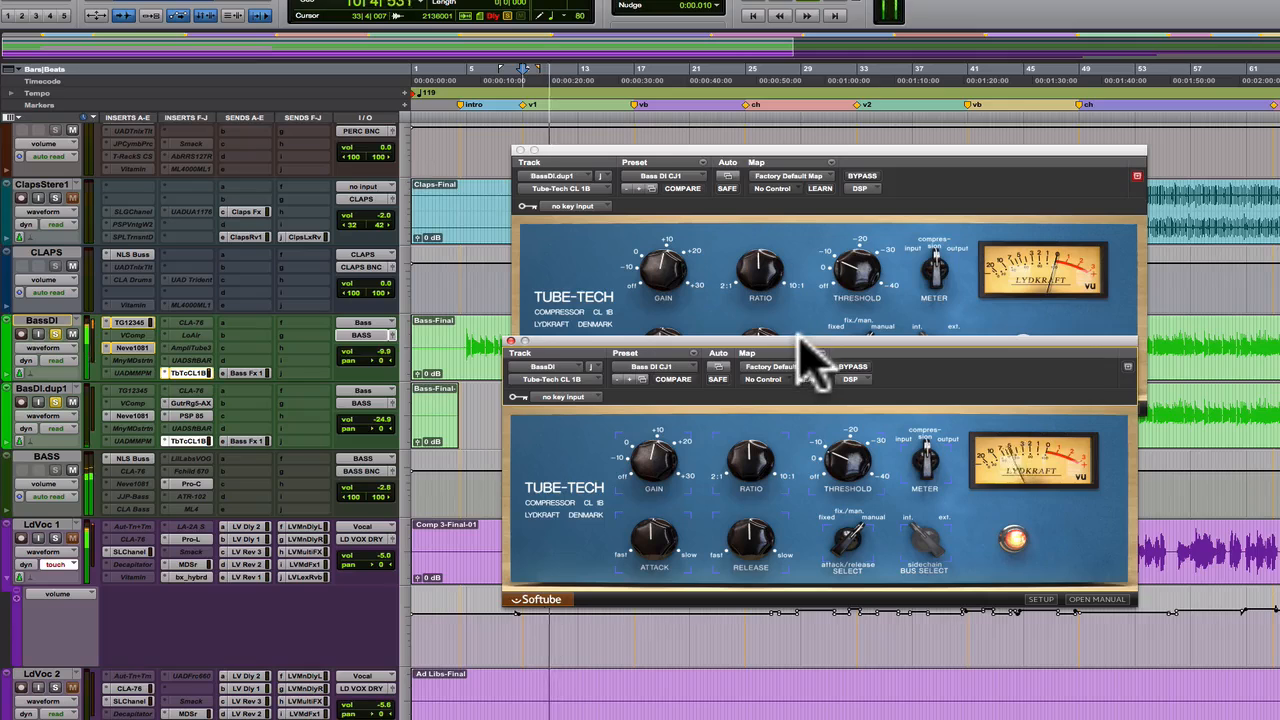
pyautogui.moveTo(810, 360); pyautogui.dragTo(841, 463)
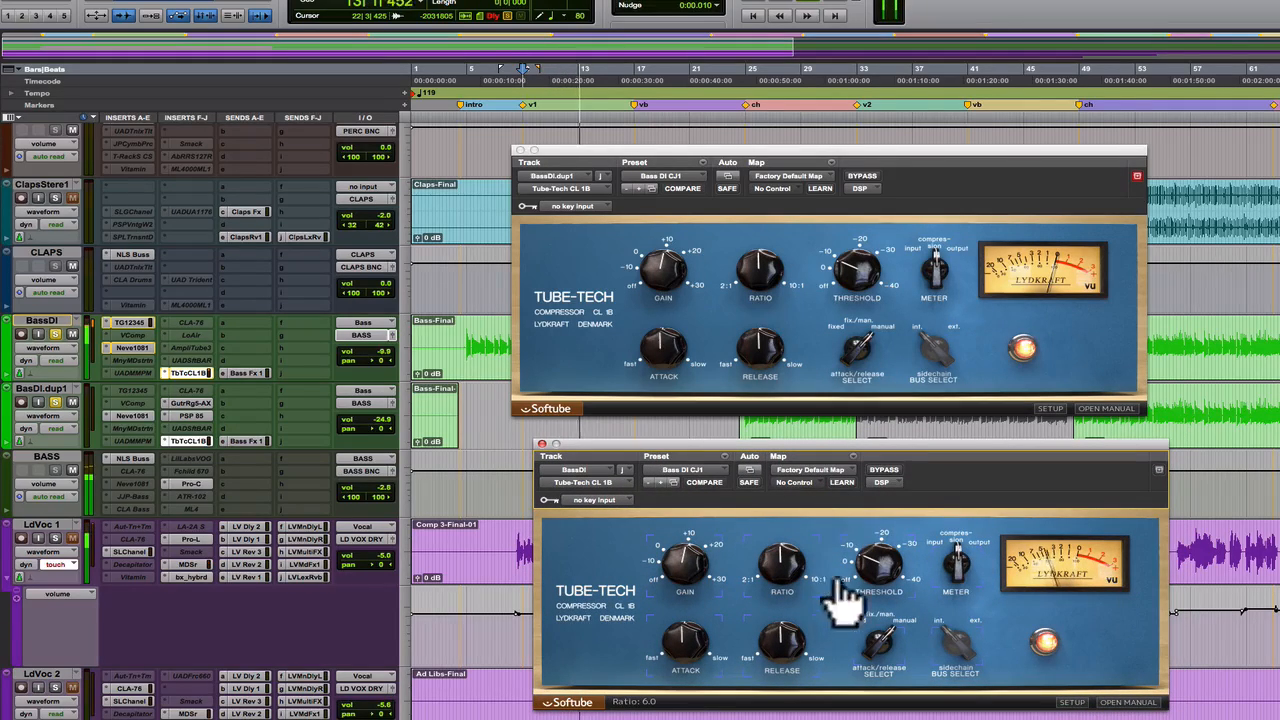
# - Compare the BassDI track with its Tube-Tech CL 1B bypassed and active during playback, ending with all plug-in windows closed
pyautogui.click(880, 469)
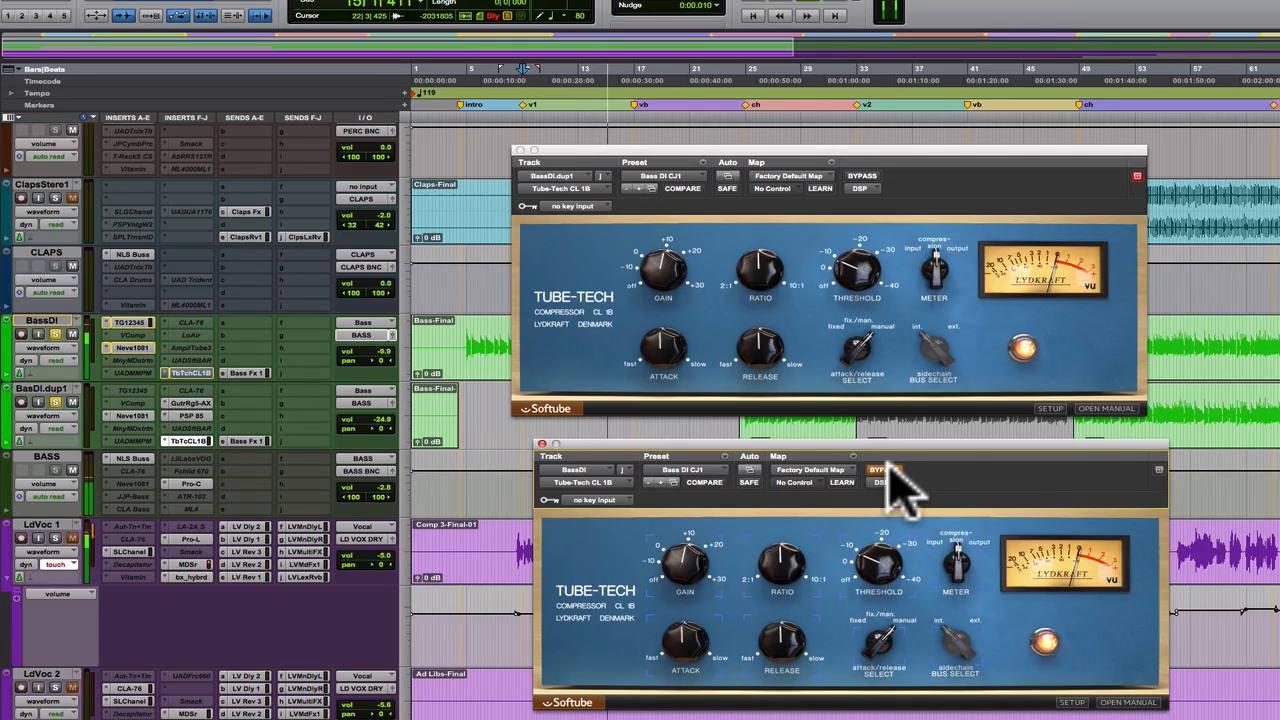
pyautogui.click(885, 469)
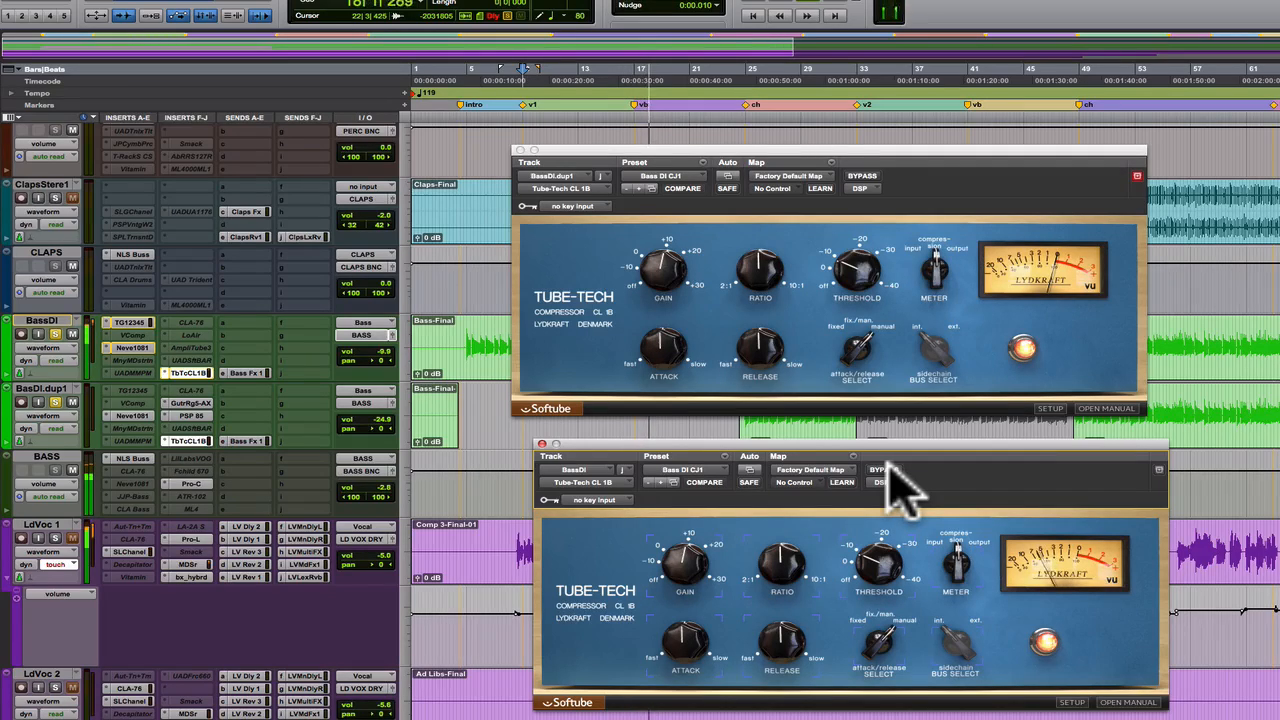
pyautogui.click(885, 469)
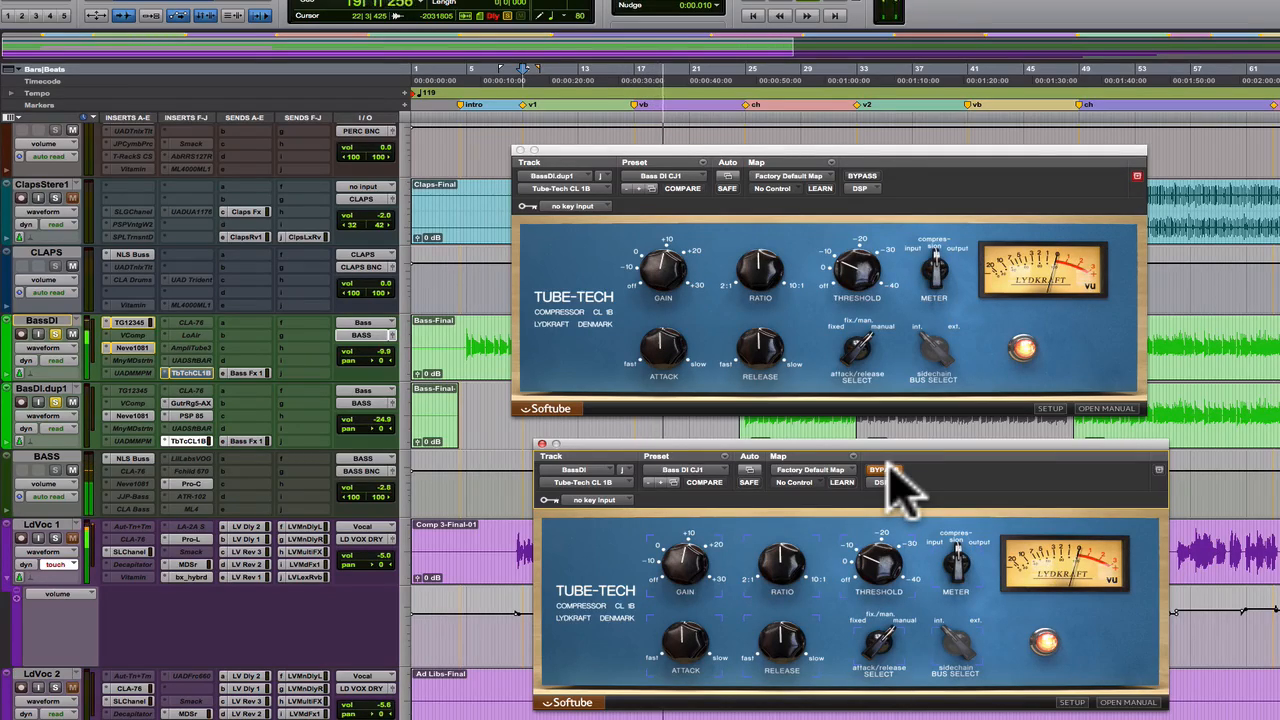
pyautogui.click(887, 469)
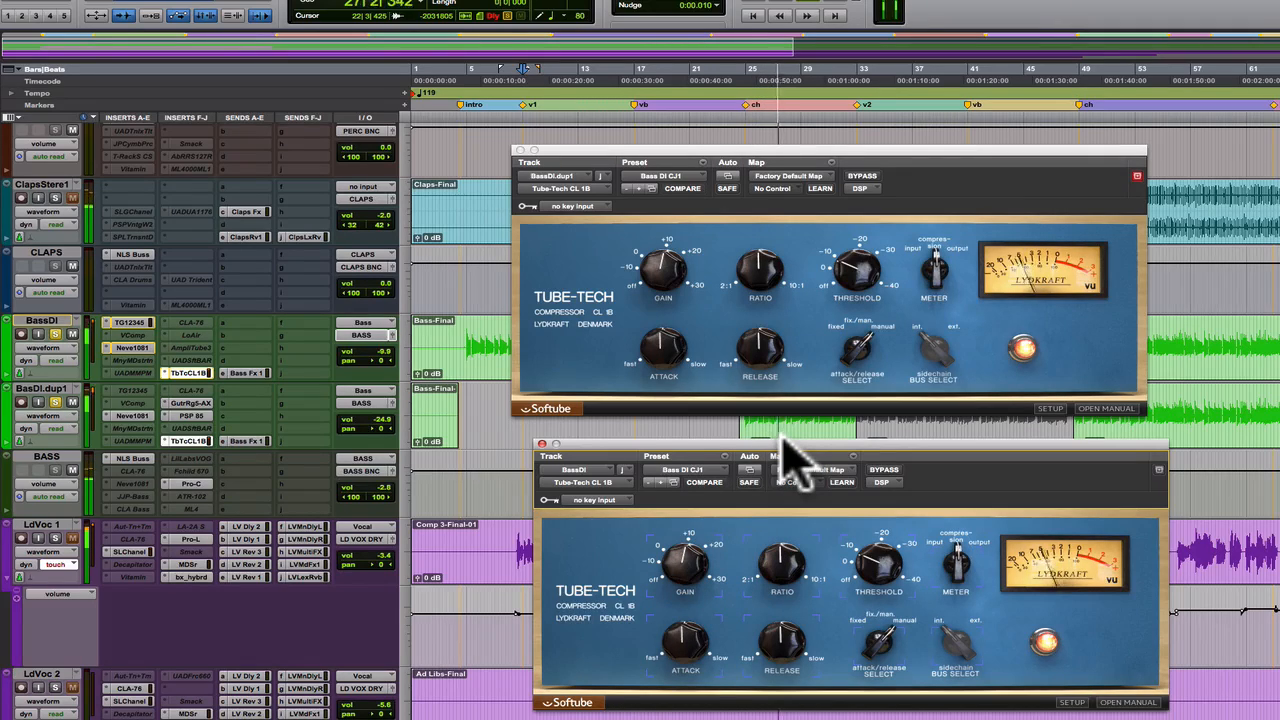
pyautogui.press('ctrl+alt+super+w')
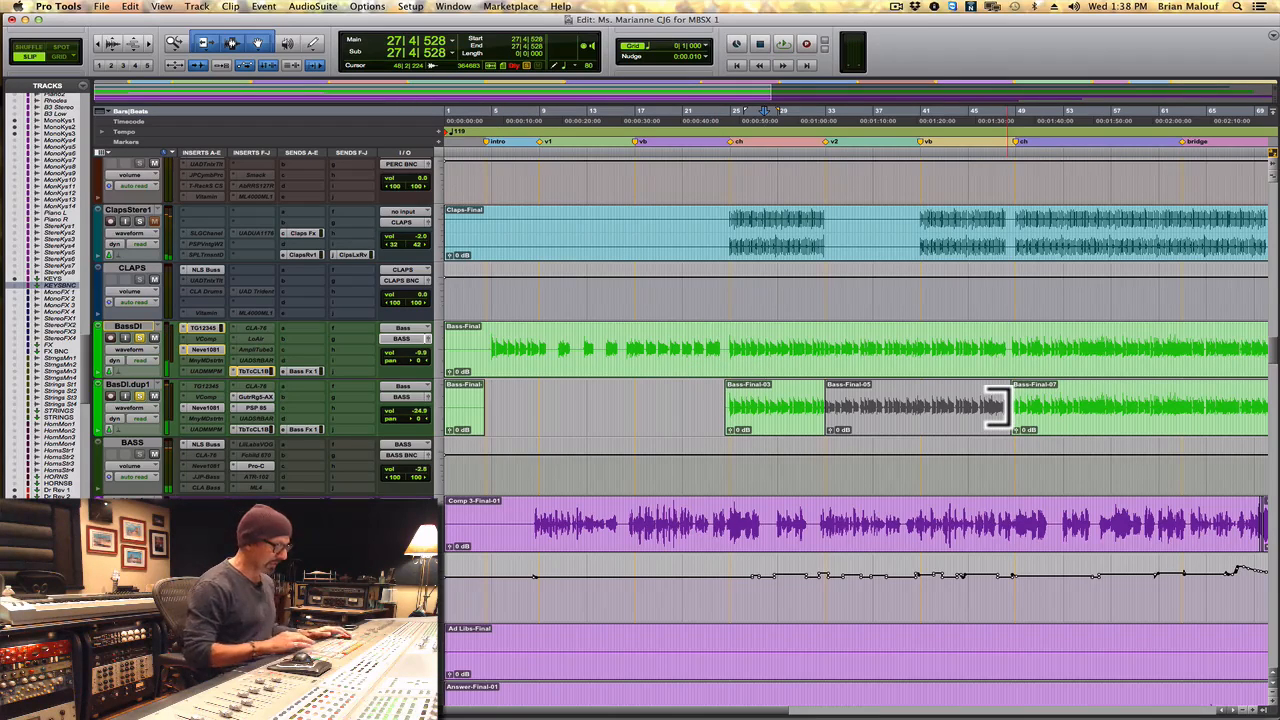
# - Open Guitar Rig 5 on BassDI.dup1 and play the chorus with its window clear of the track inserts
pyautogui.scroll(-3, 1008, 410)
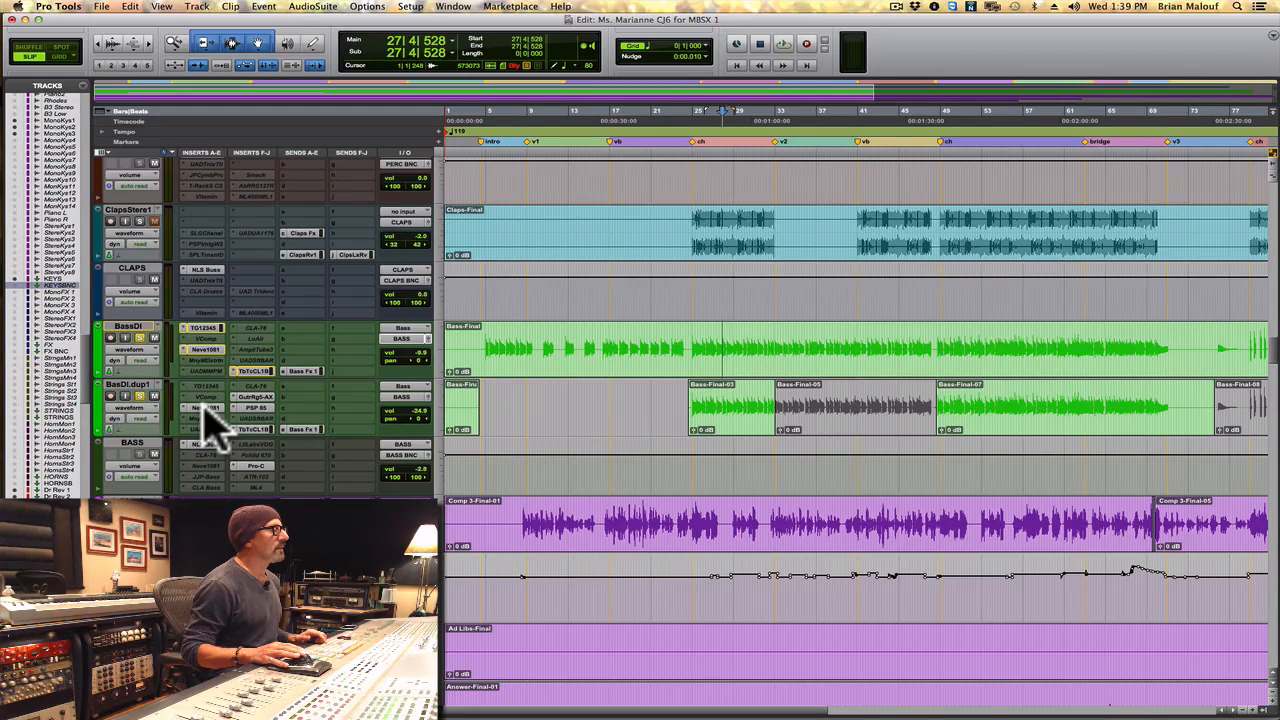
pyautogui.click(251, 397)
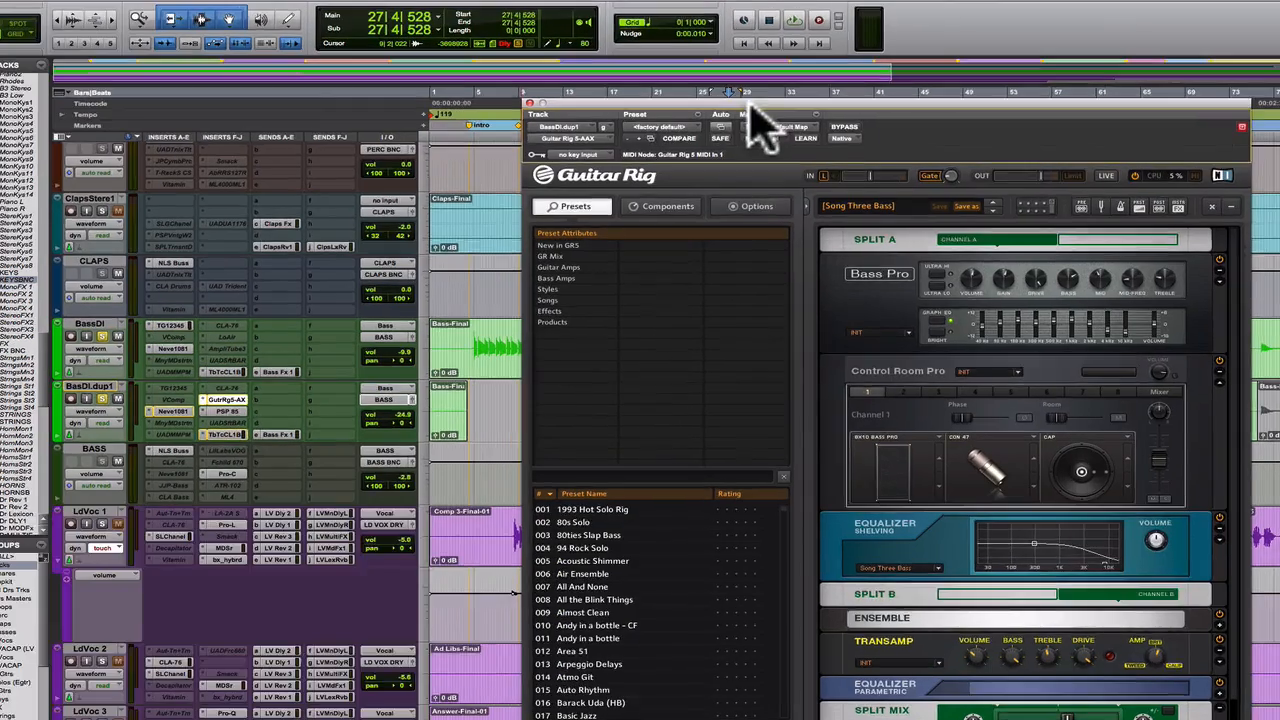
pyautogui.moveTo(750, 137); pyautogui.dragTo(222, 108)
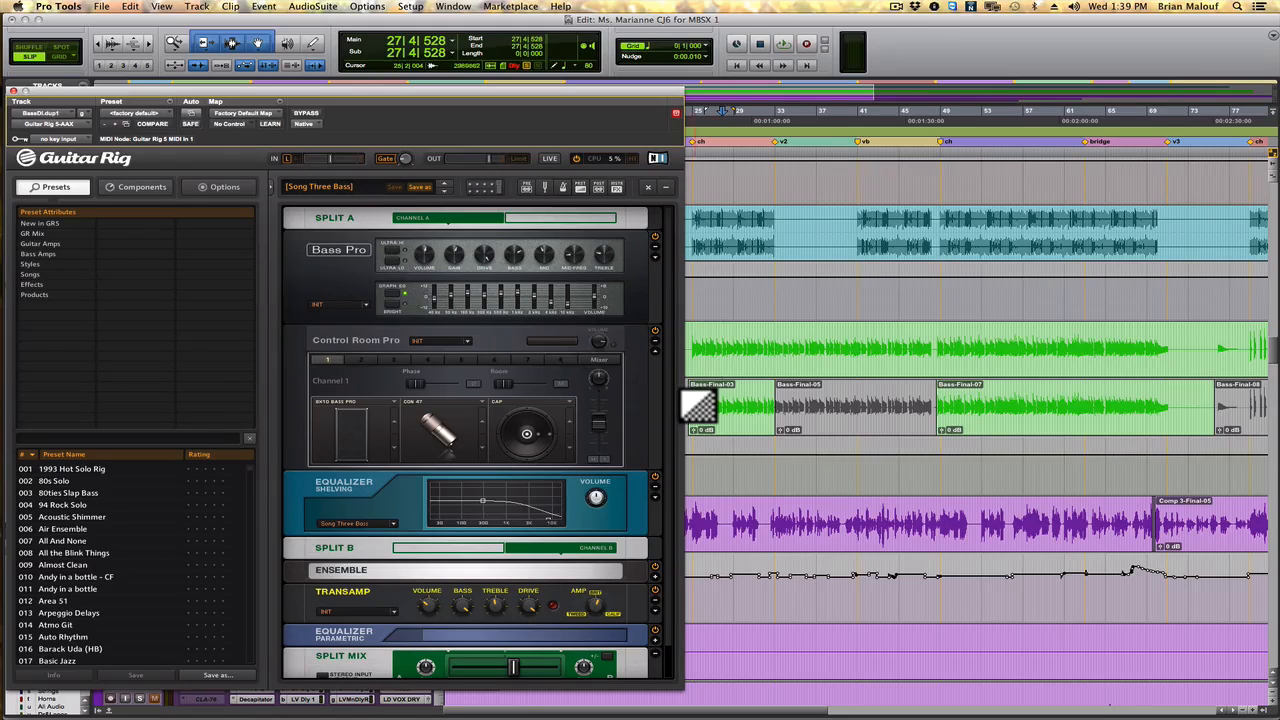
pyautogui.press('space')
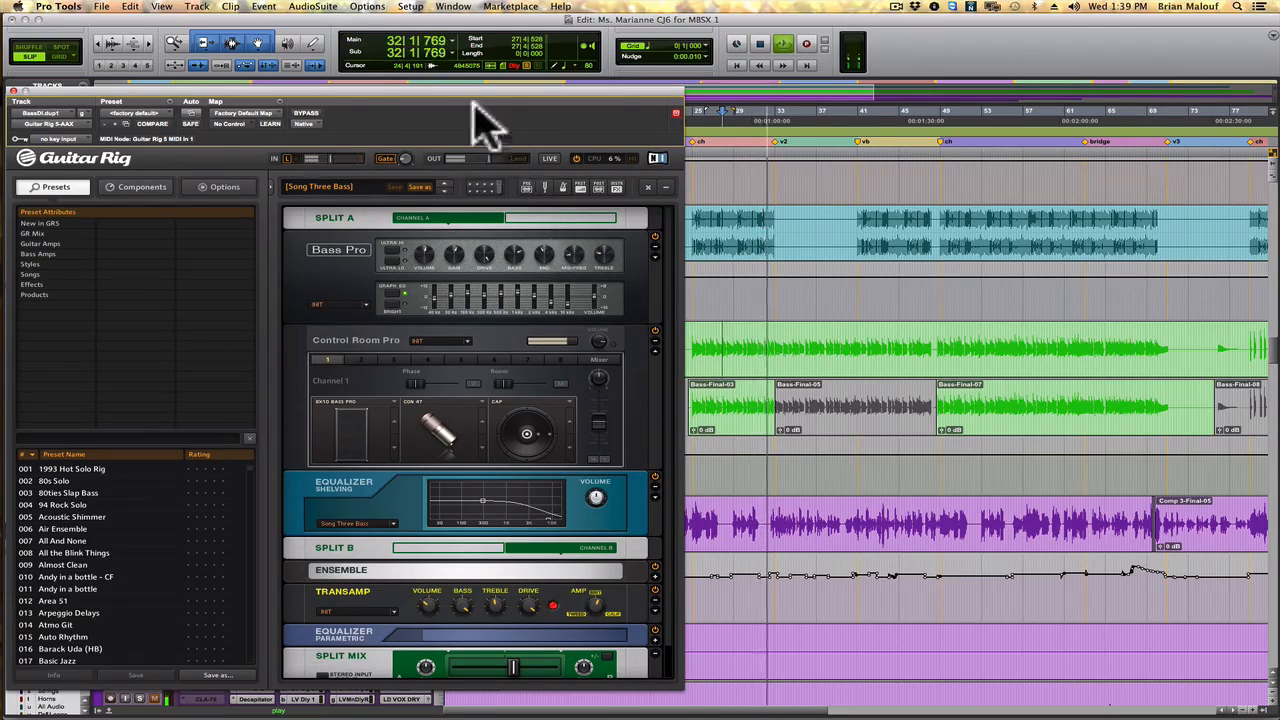
pyautogui.moveTo(483, 110); pyautogui.dragTo(931, 102)
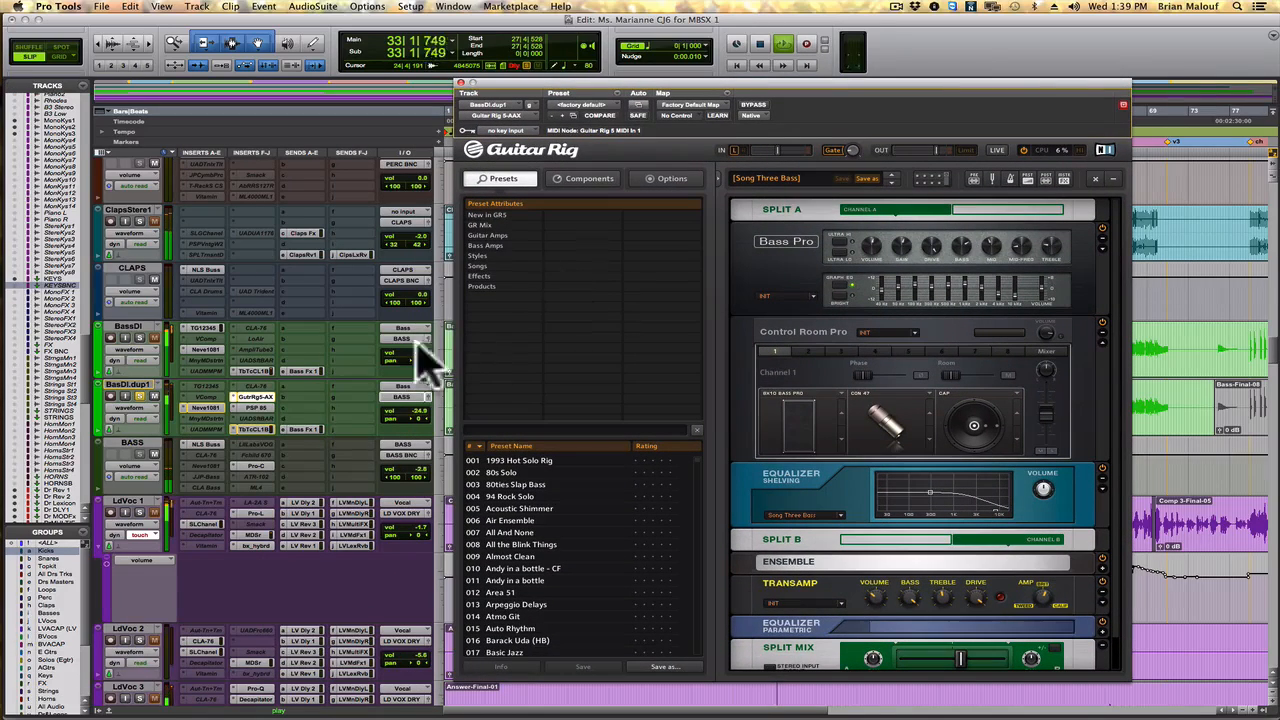
# - Open the PSP 85 delay on BassDI.dup1 and place it over the upper part of the Guitar Rig window
pyautogui.click(260, 407)
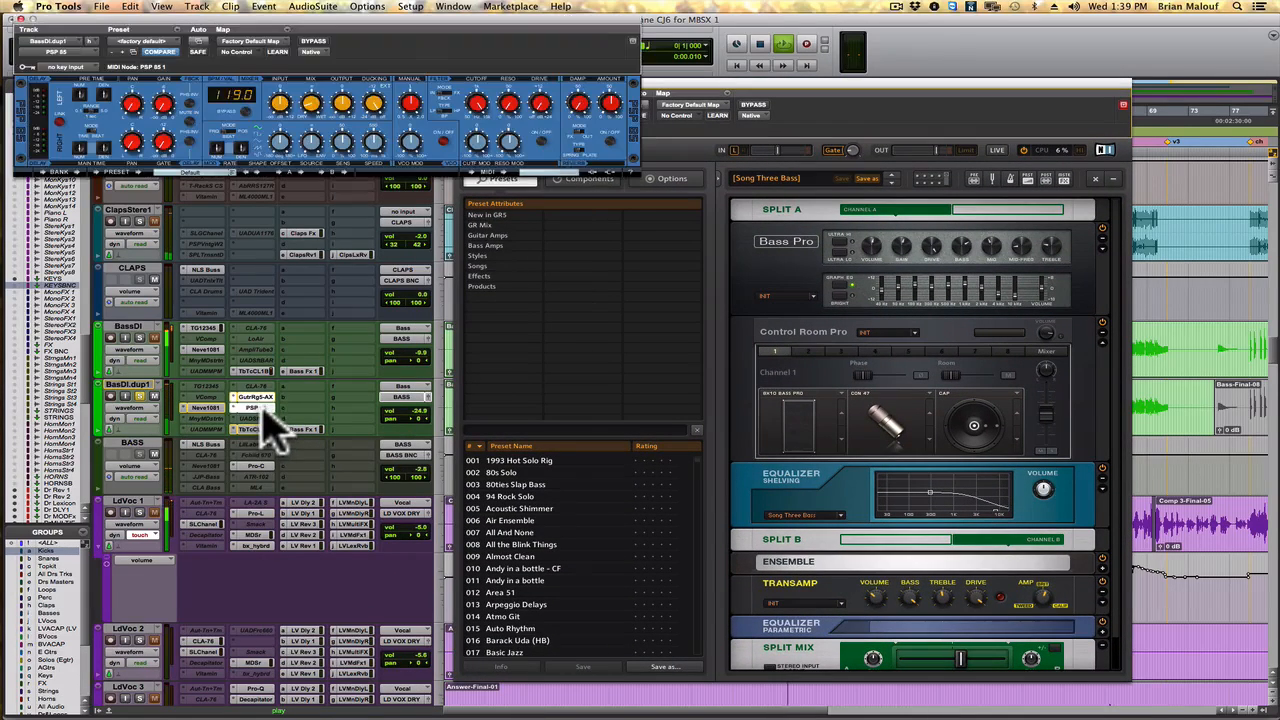
pyautogui.moveTo(418, 42); pyautogui.dragTo(680, 105)
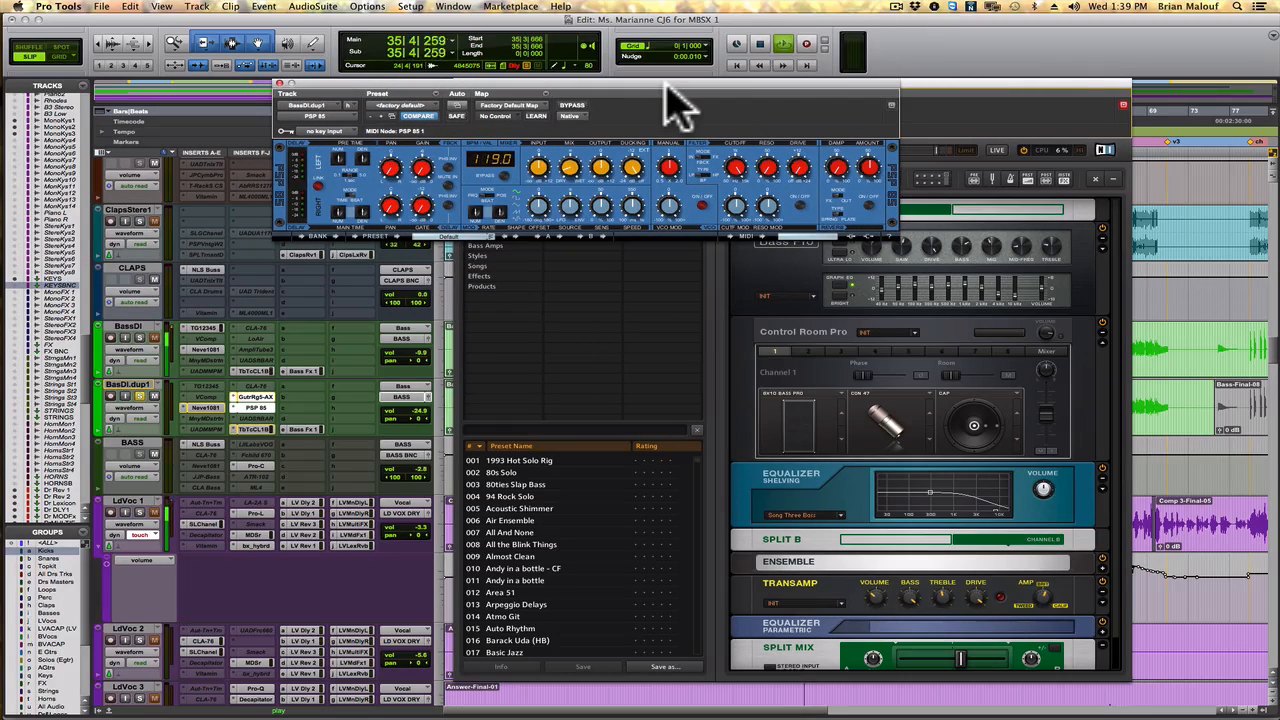
pyautogui.moveTo(716, 86); pyautogui.dragTo(855, 42)
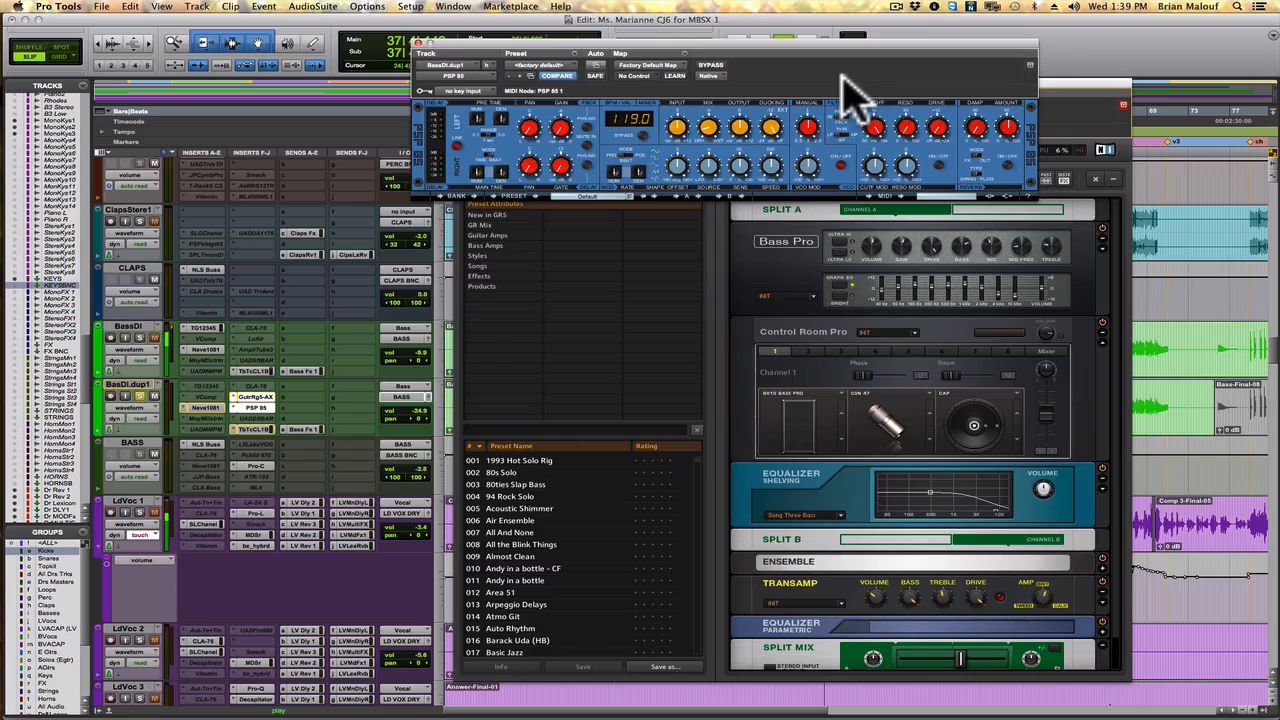